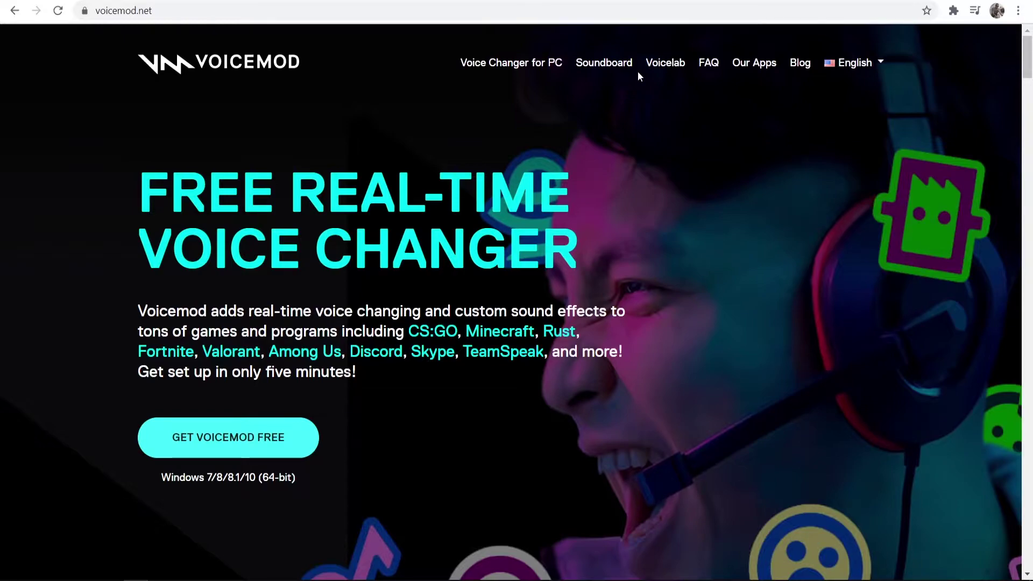
# Return to the top of voicemod.net and go to clownfish-translator.com/voicechanger instead
pyautogui.moveTo(1028, 62); pyautogui.dragTo(1025, 186)
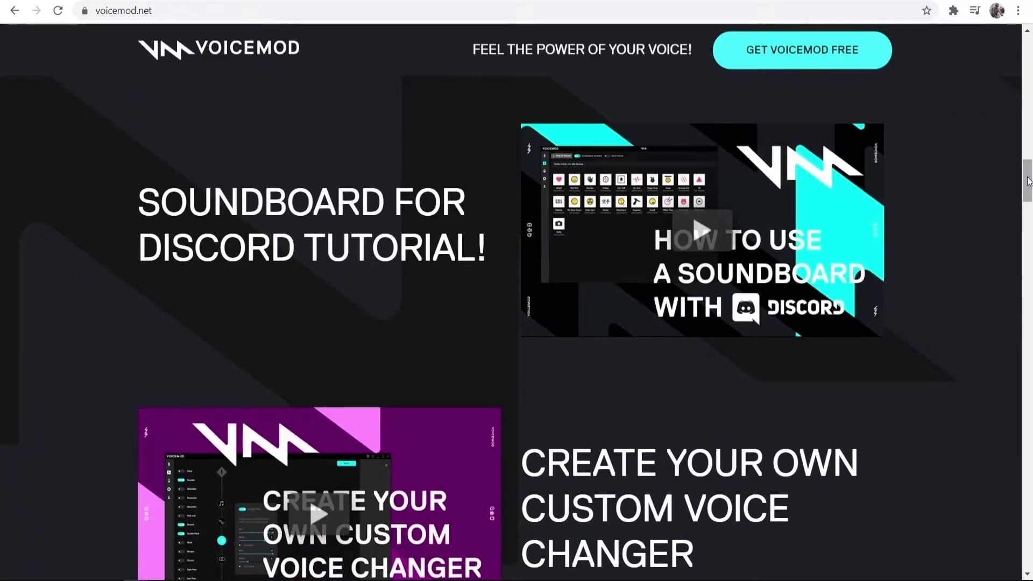
pyautogui.press('Home')
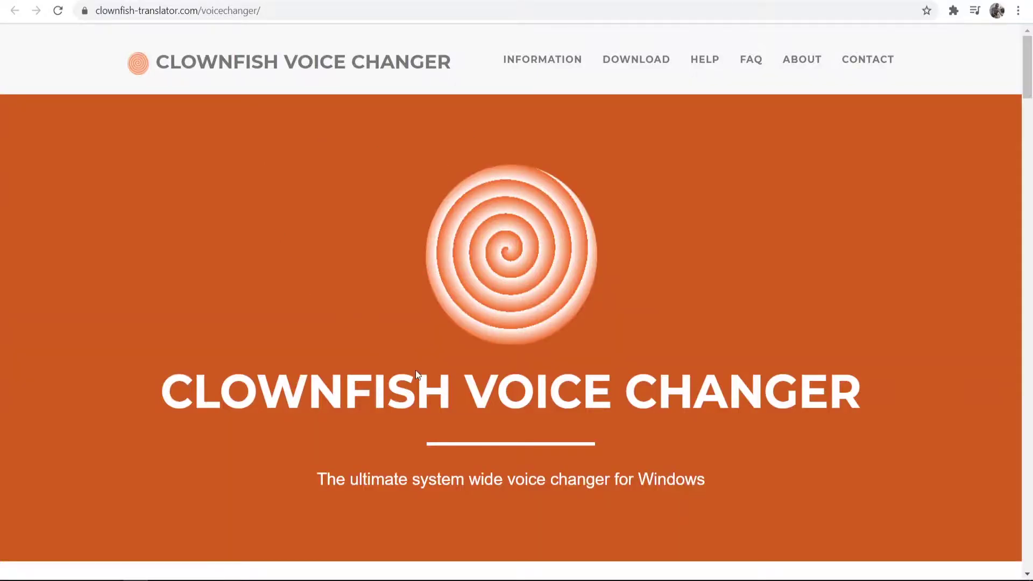
# Download the V1.45 64bit (64bit VST) installer, VoiceChanger64f.exe, and launch it
pyautogui.moveTo(1029, 60); pyautogui.dragTo(1030, 121)
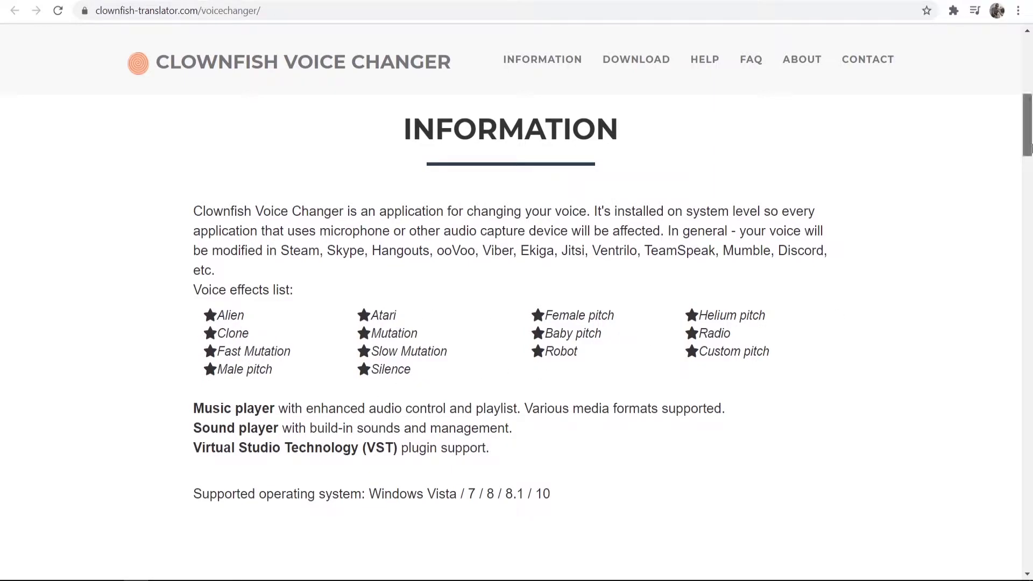
pyautogui.moveTo(1029, 147); pyautogui.dragTo(1028, 87)
pyautogui.click(648, 70)
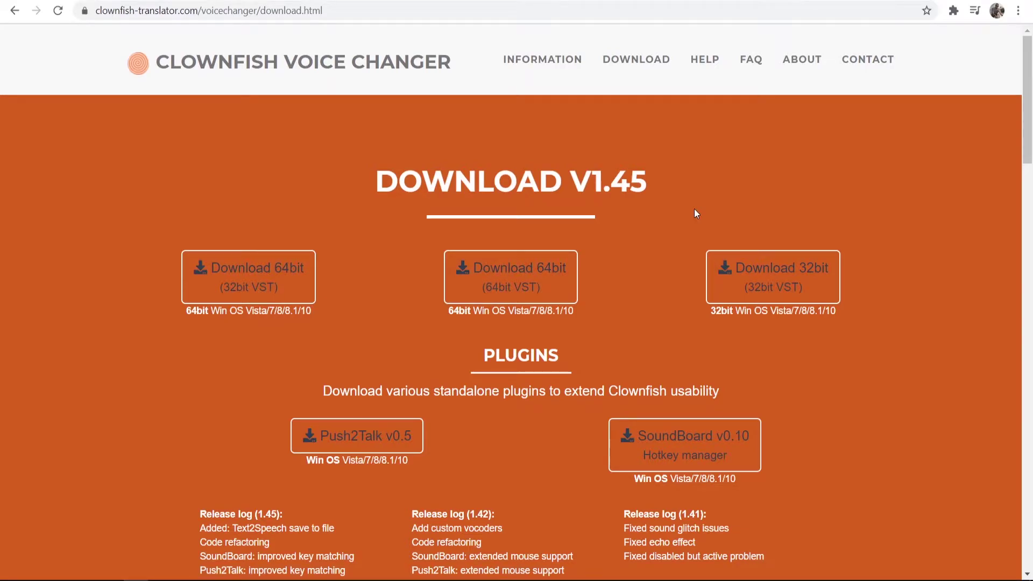
pyautogui.click(511, 277)
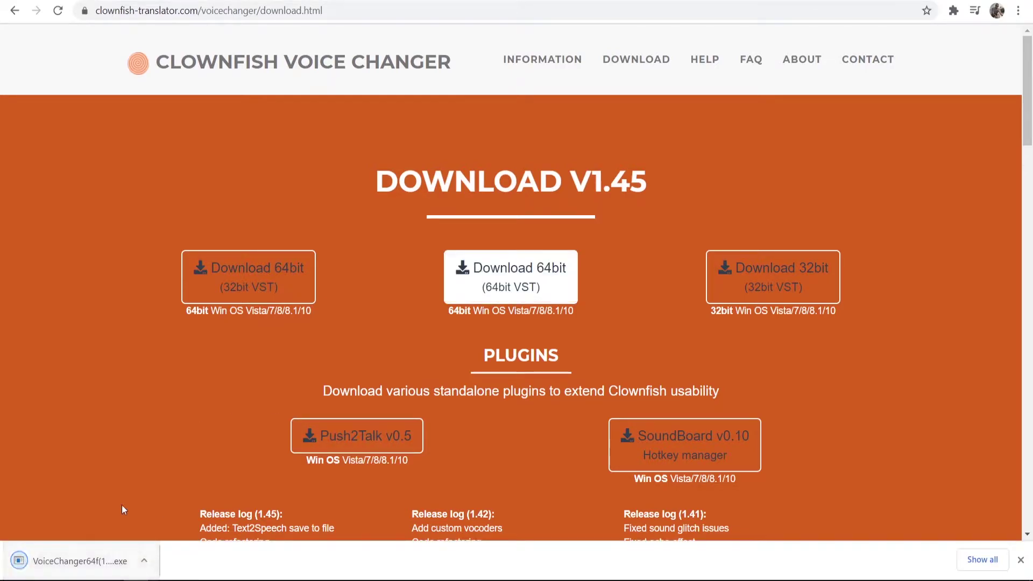
pyautogui.click(39, 566)
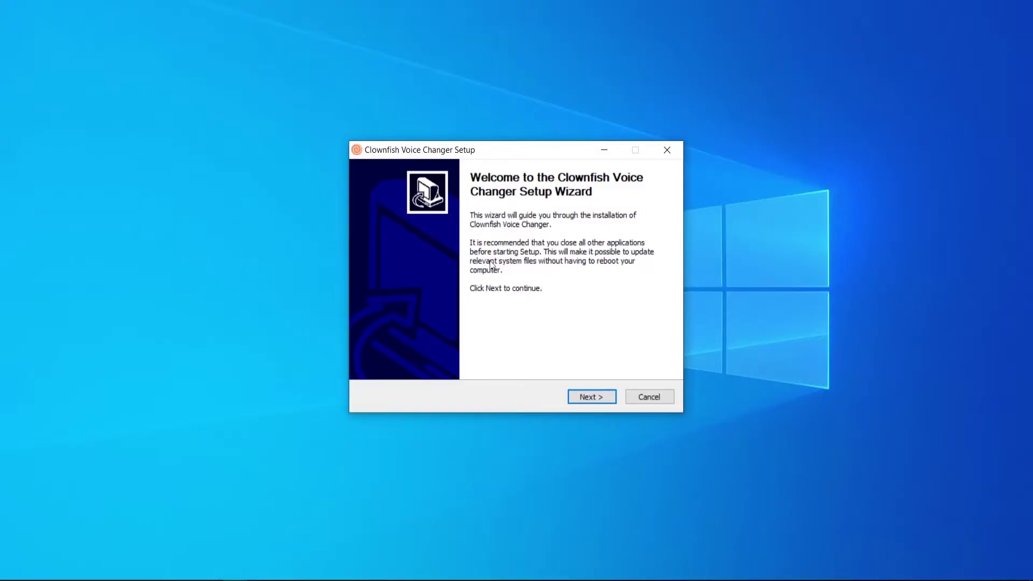
# Install Clownfish into C:\Program Files (x86)\ClownfishVoiceChanger without desktop or Start Menu shortcuts
pyautogui.click(581, 400)
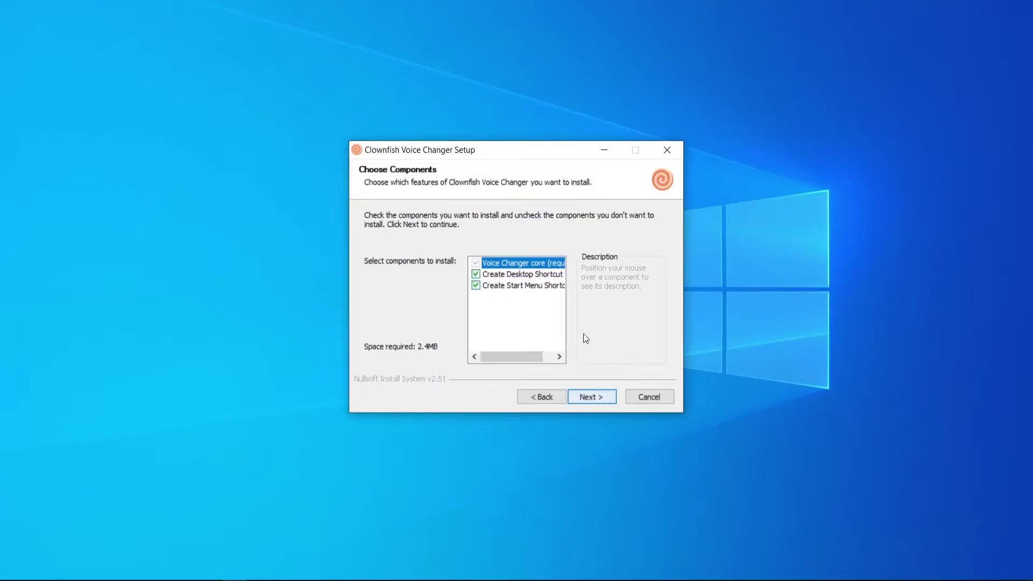
pyautogui.click(476, 275)
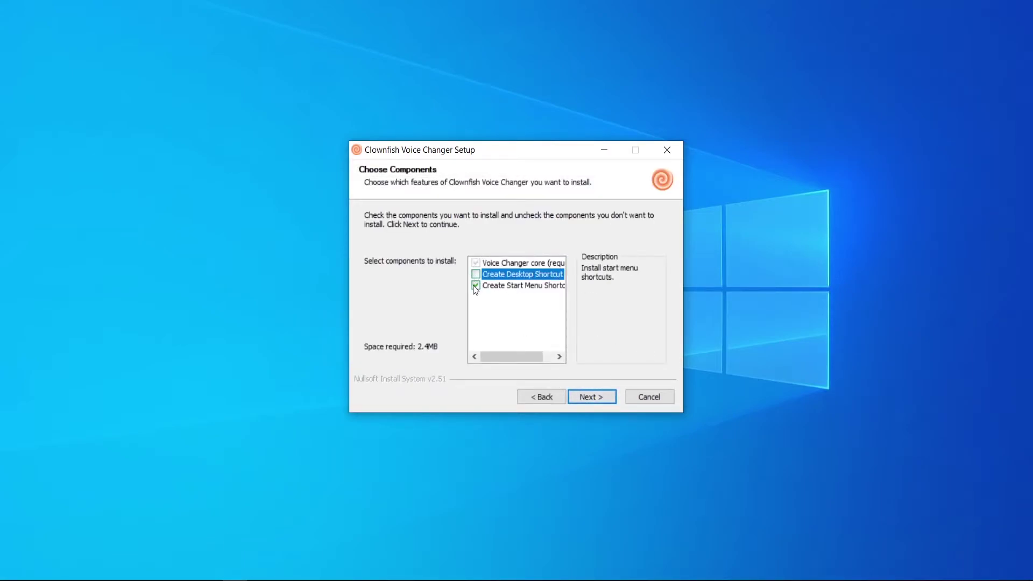
pyautogui.click(474, 285)
pyautogui.click(612, 399)
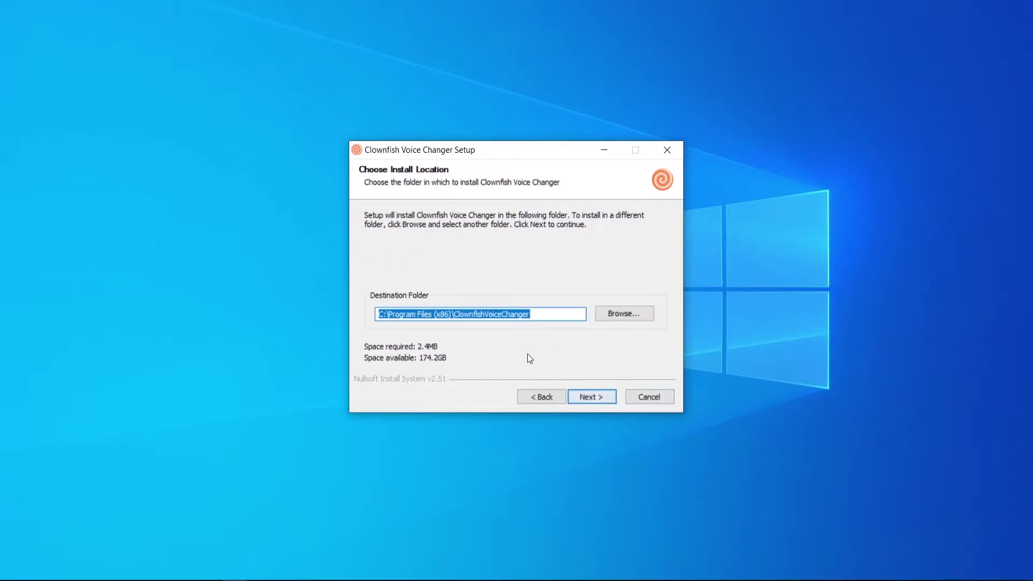
pyautogui.click(589, 392)
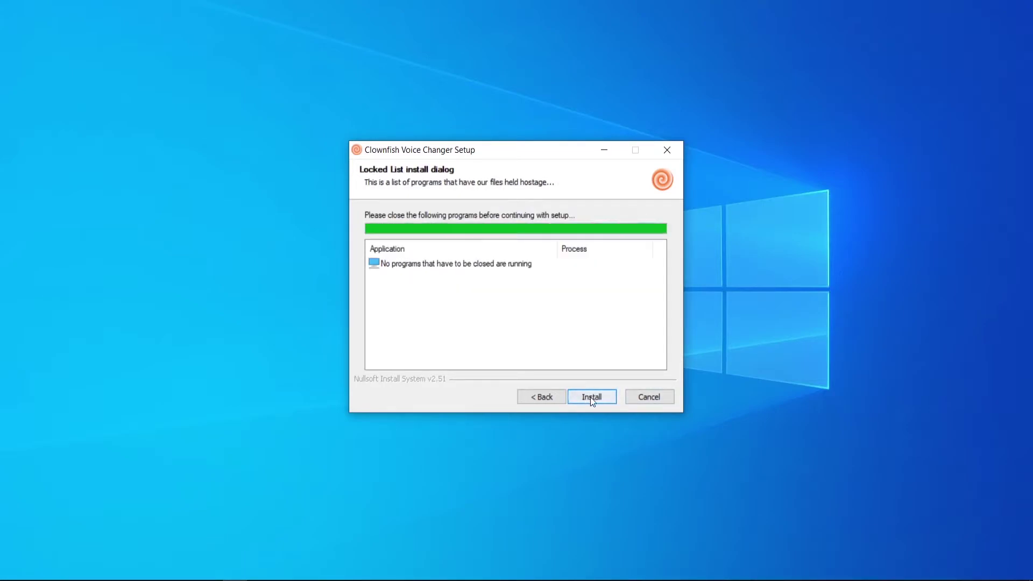
pyautogui.click(591, 398)
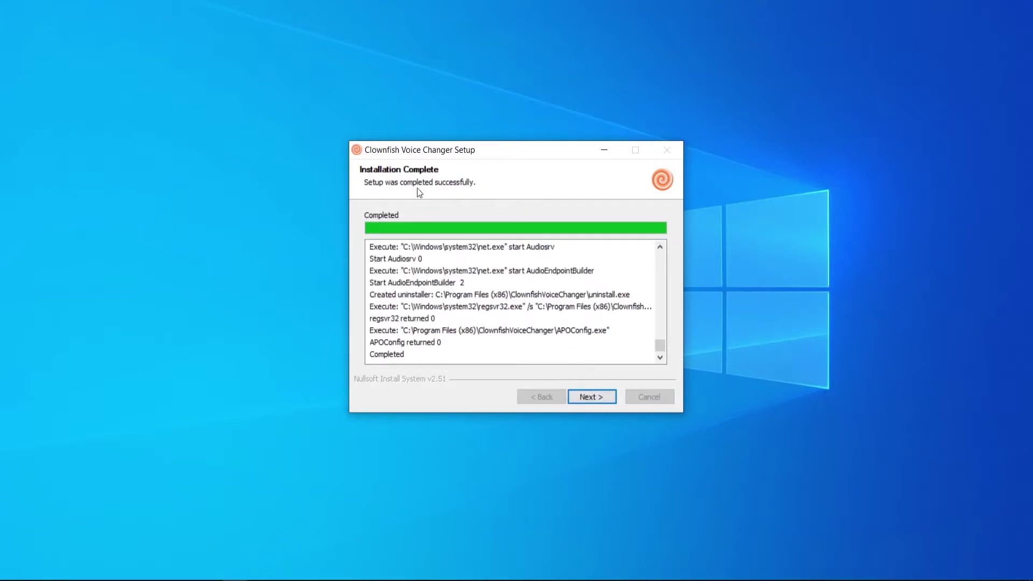
pyautogui.click(593, 398)
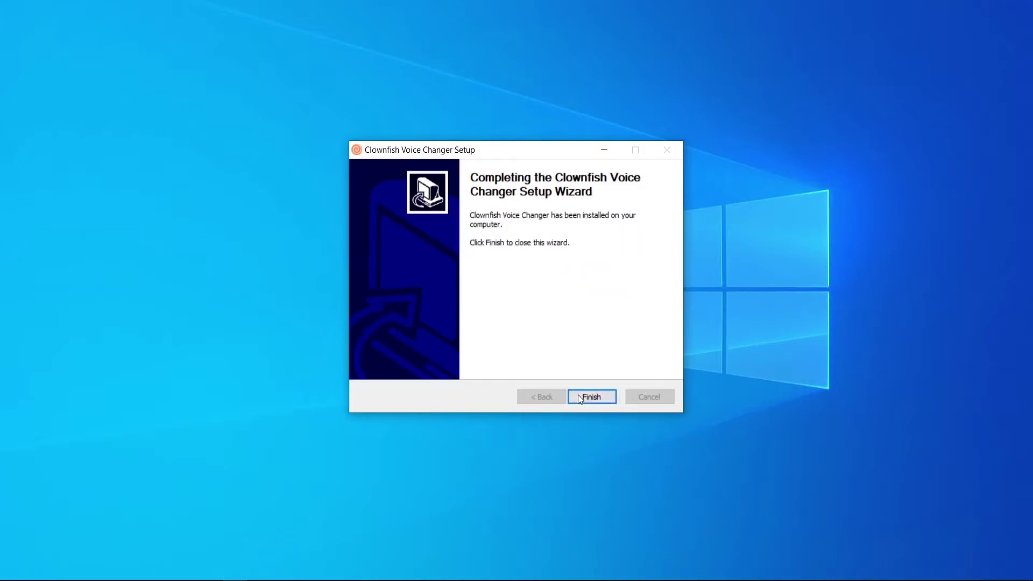
pyautogui.click(599, 396)
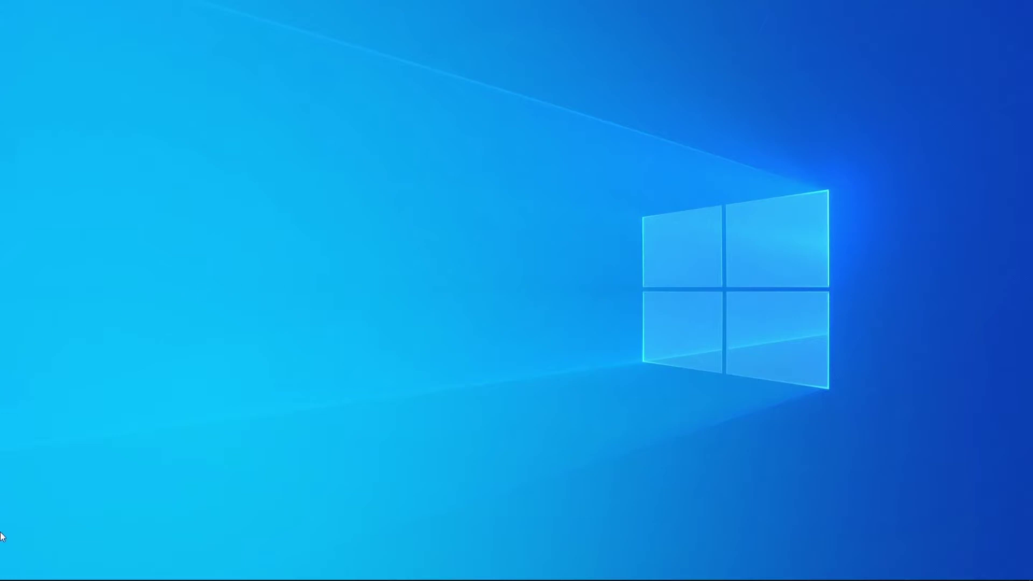
# Launch ClownfishVoiceChanger.exe from its Program Files (x86)\ClownfishVoiceChanger folder after searching 'clownfish'
pyautogui.click(10, 570)
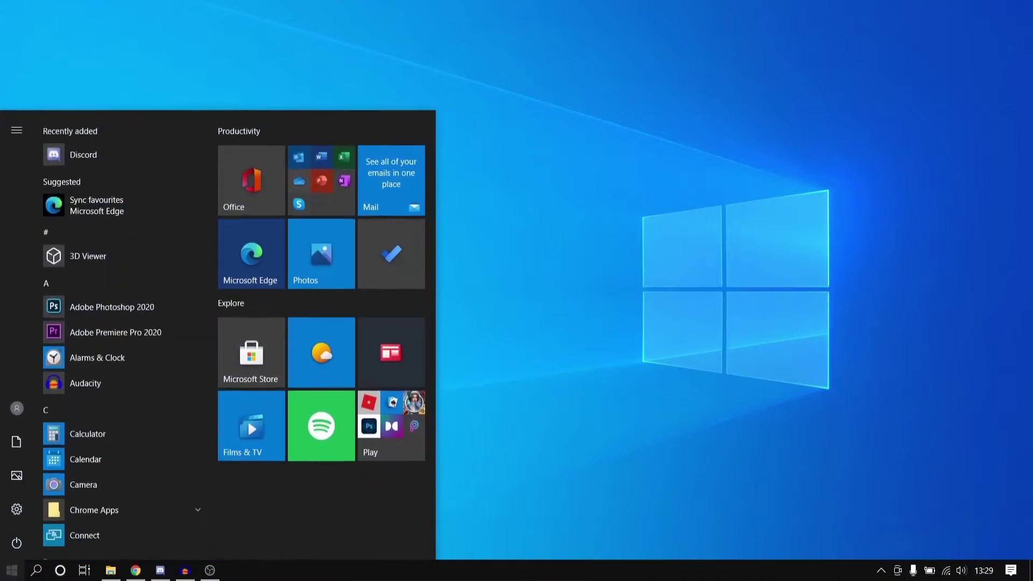
pyautogui.write('clownfish')
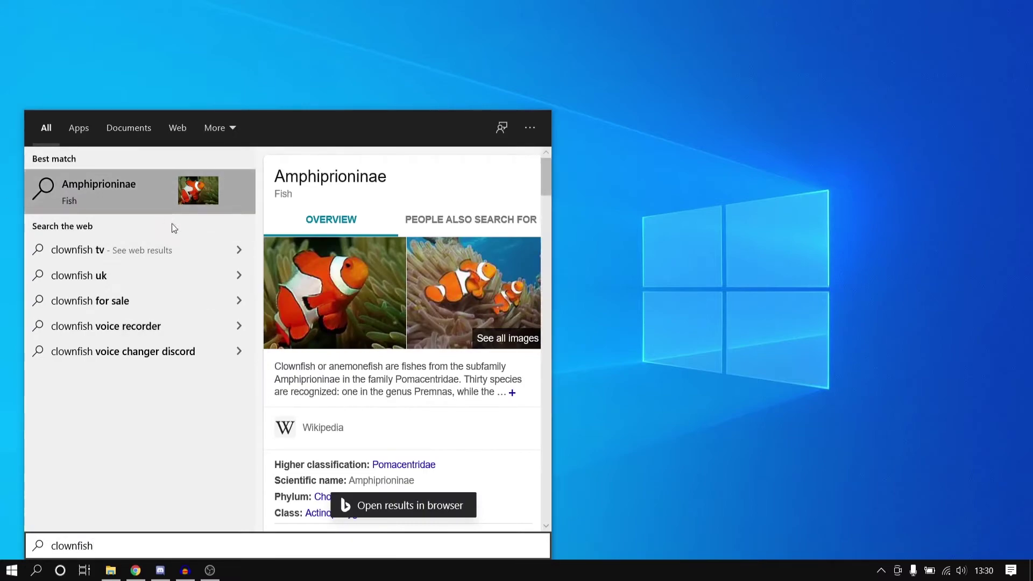
pyautogui.click(686, 66)
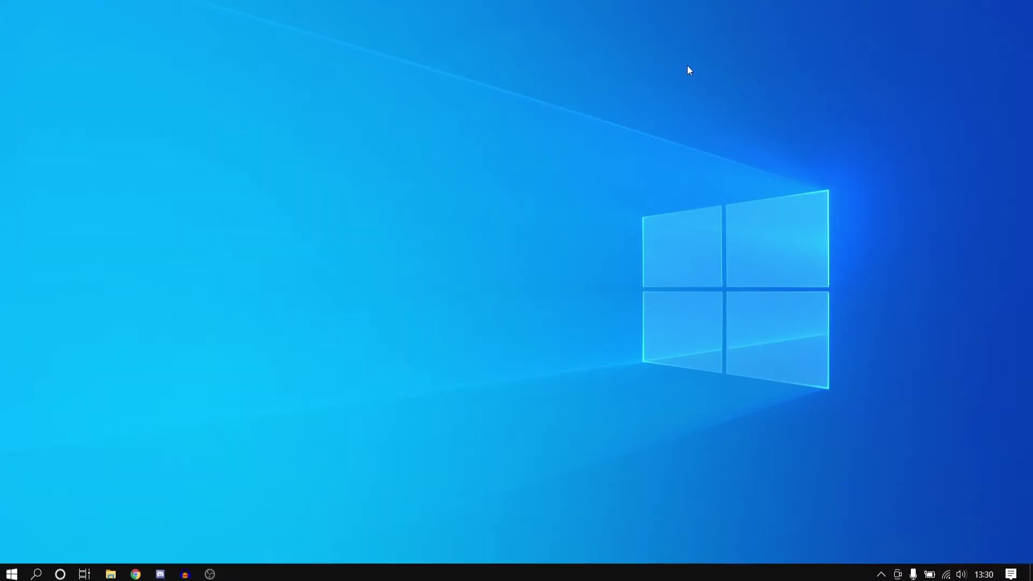
pyautogui.click(110, 569)
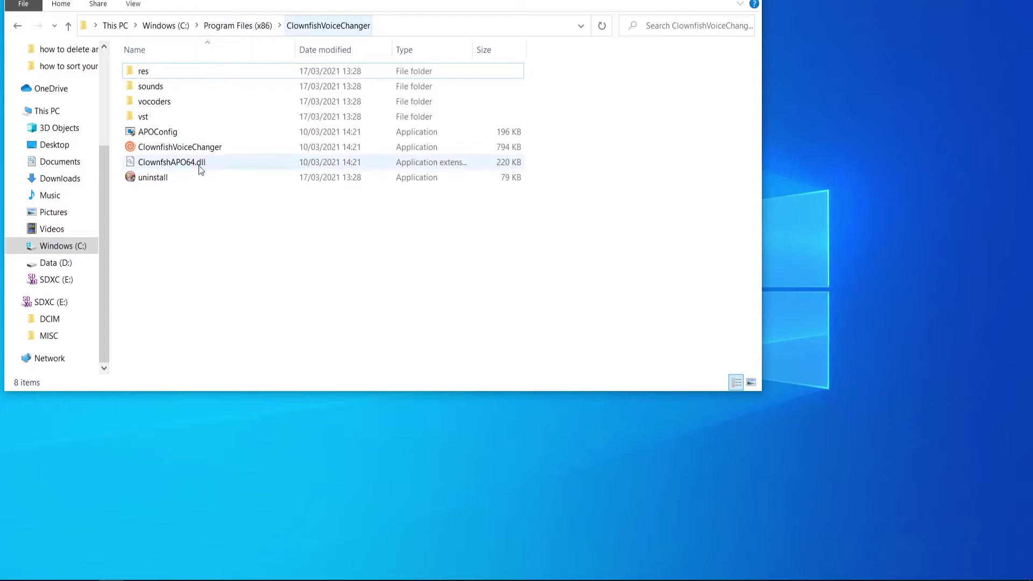
pyautogui.doubleClick(176, 150)
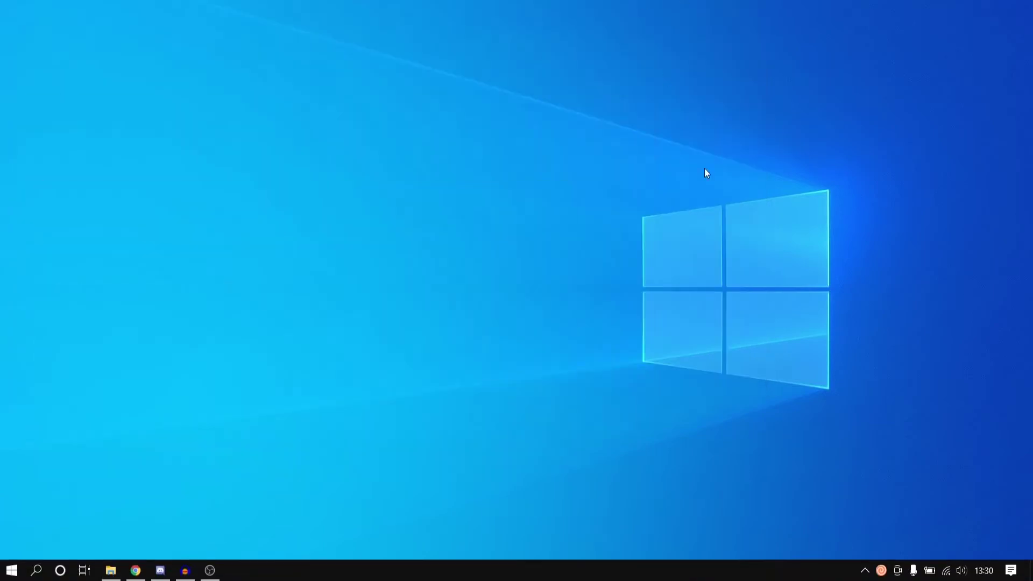
# Open the Set Voice Changer window from the Clownfish tray icon and move it higher
pyautogui.rightClick(883, 573)
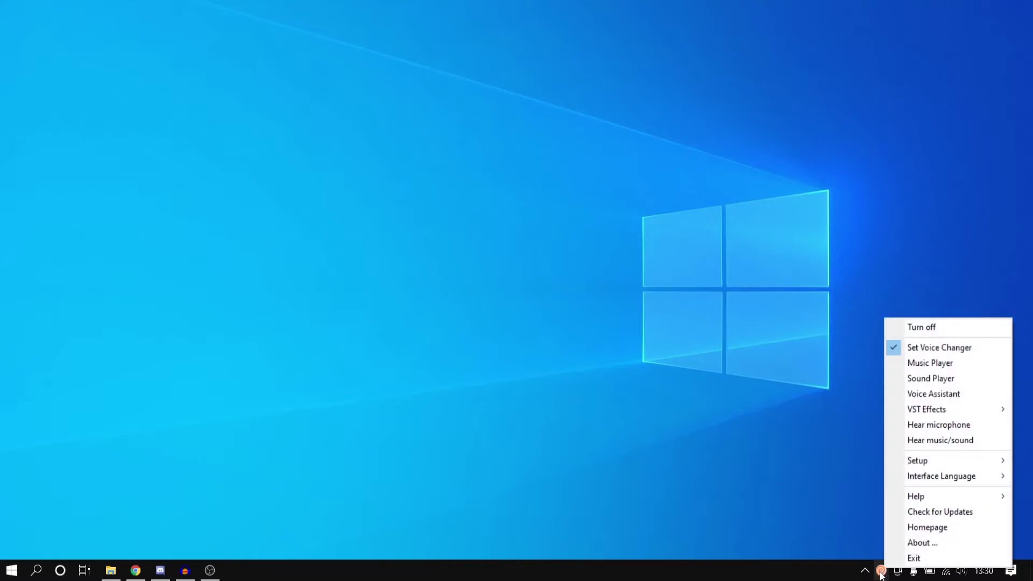
pyautogui.click(927, 347)
pyautogui.moveTo(298, 150); pyautogui.dragTo(451, 84)
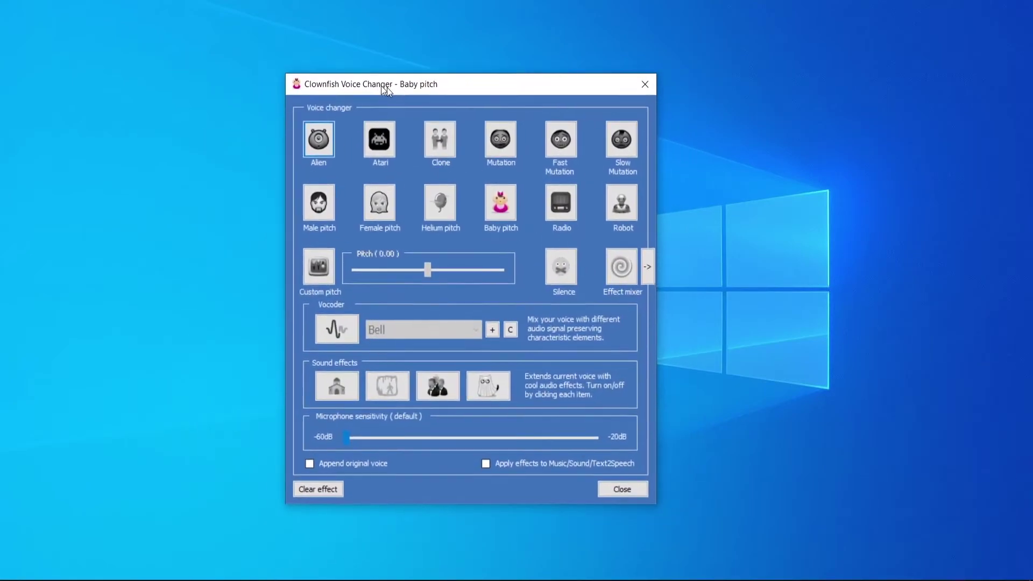
# Clear the Baby pitch effect, leaving the effect mixer panel closed
pyautogui.click(315, 491)
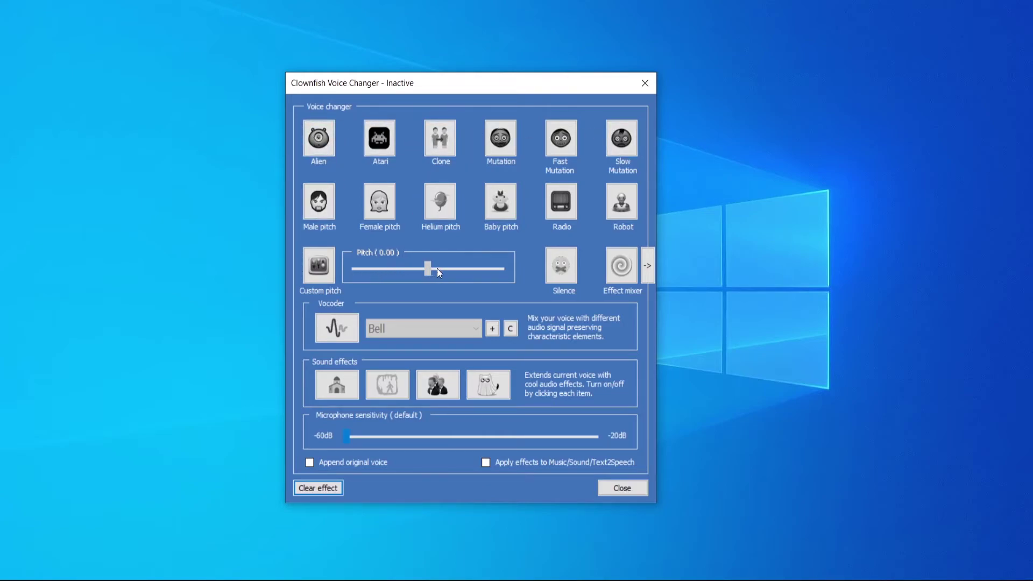
pyautogui.click(647, 269)
pyautogui.click(648, 269)
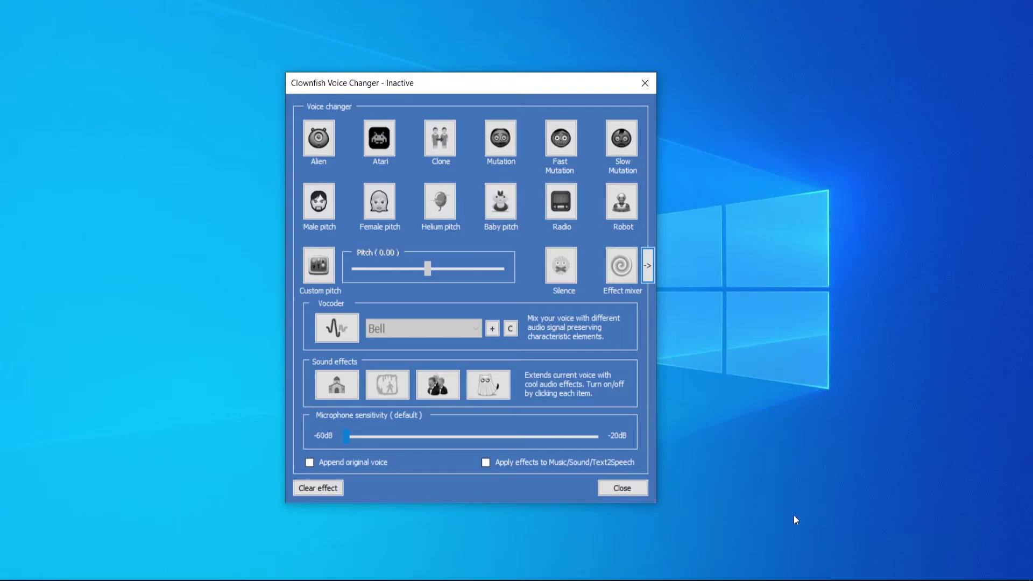
pyautogui.click(881, 570)
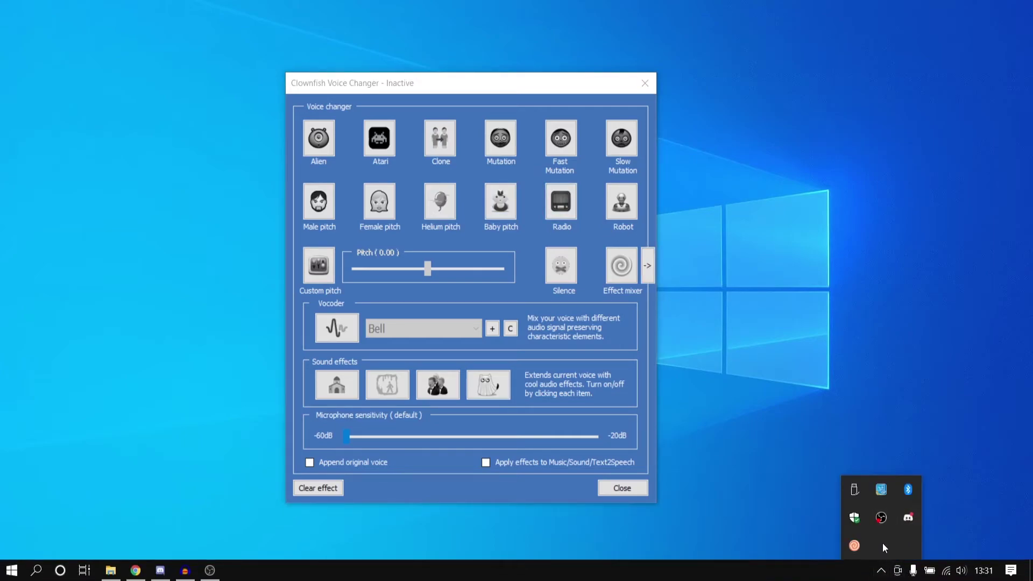
pyautogui.rightClick(854, 545)
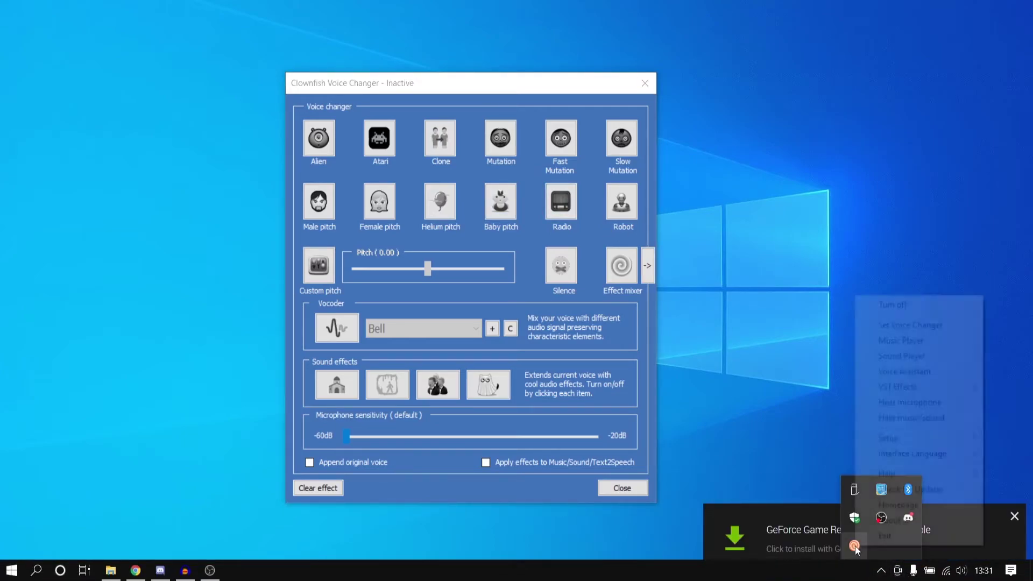
pyautogui.click(890, 403)
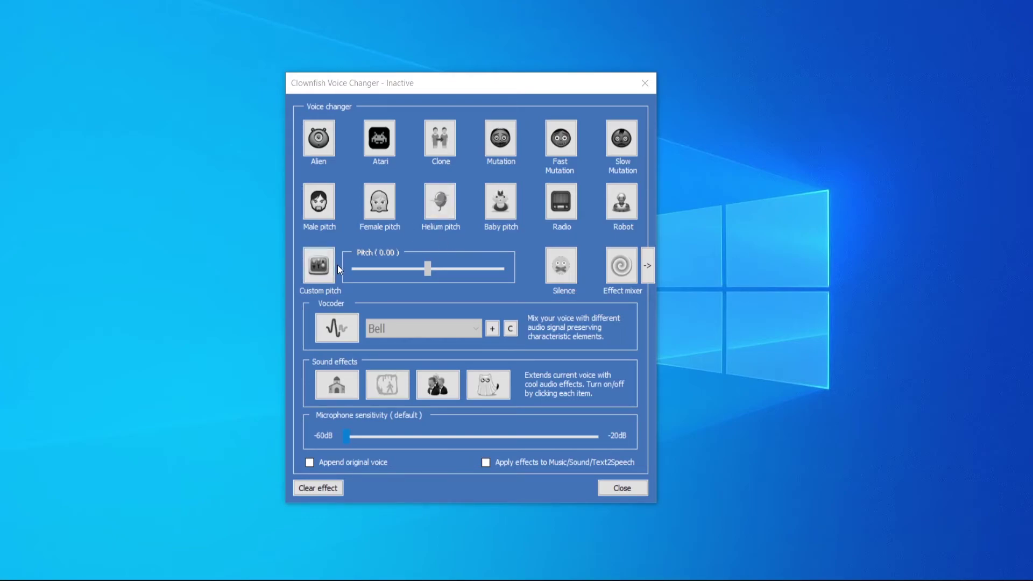
pyautogui.click(324, 151)
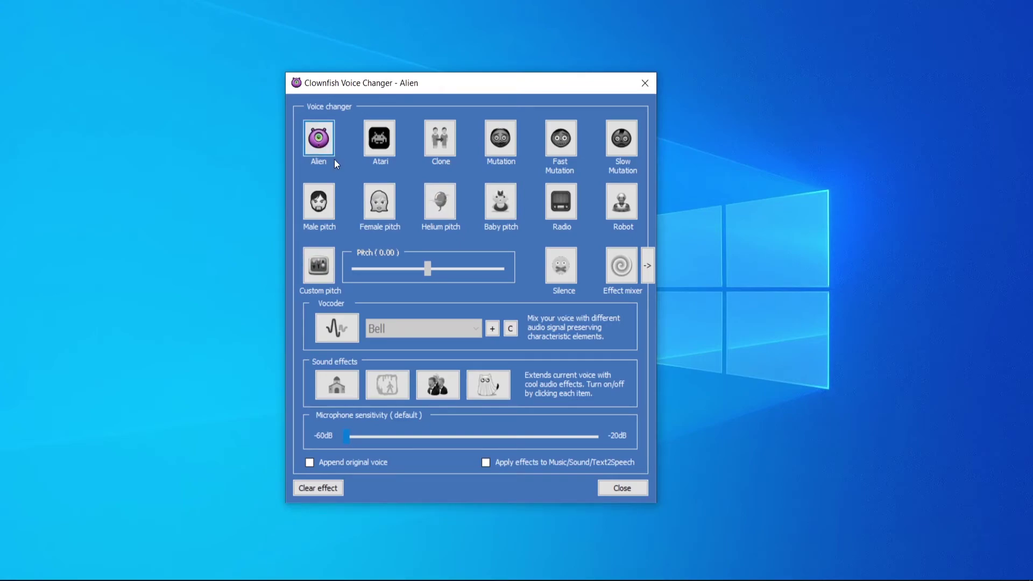
pyautogui.click(334, 160)
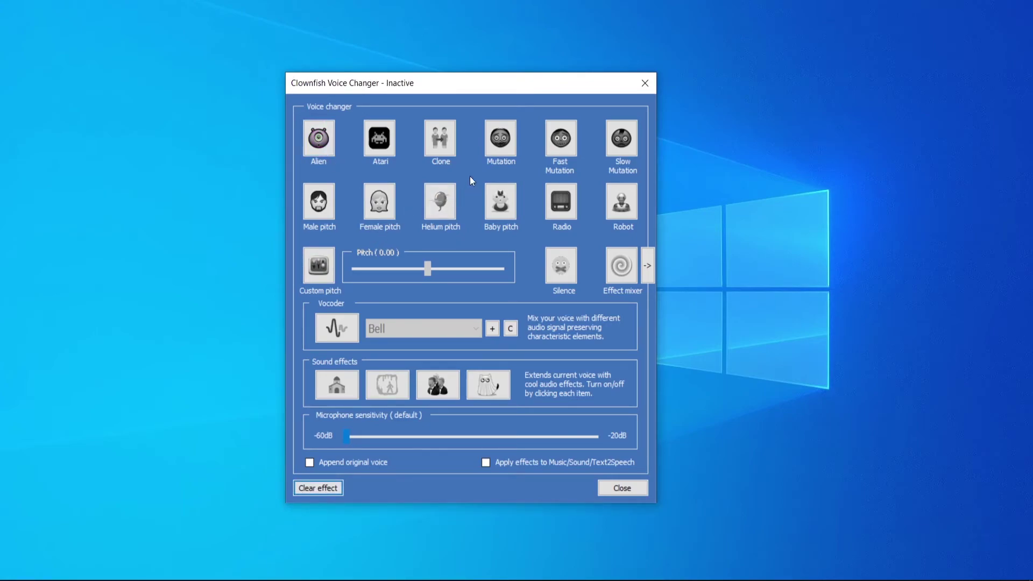
pyautogui.click(623, 211)
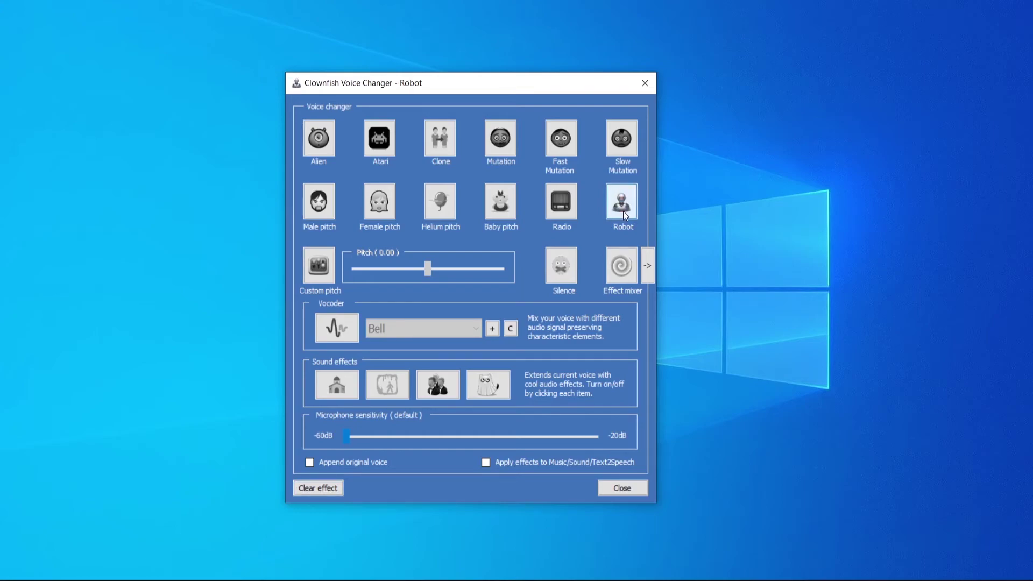
pyautogui.click(623, 211)
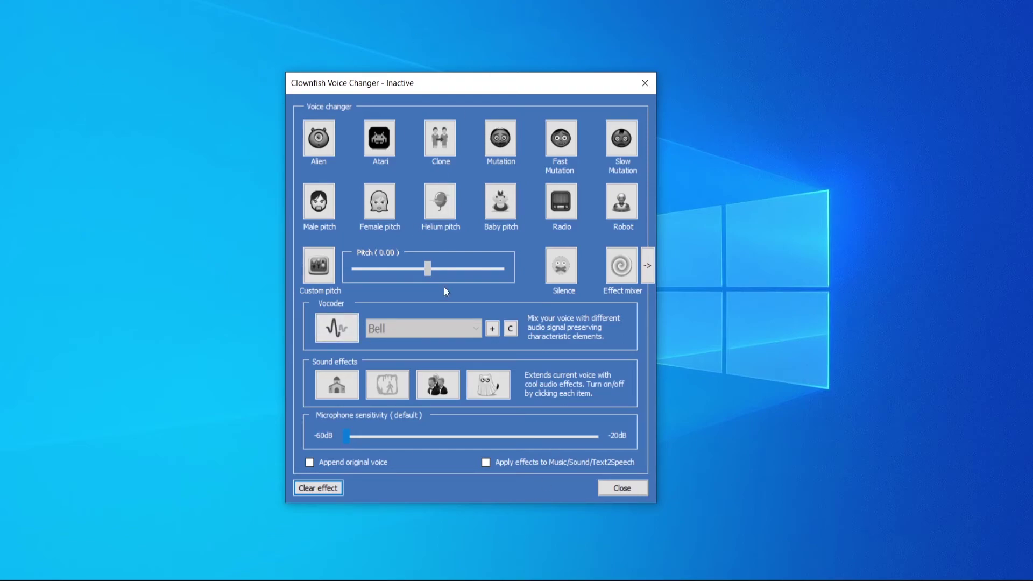
# Bring up Discord's Voice & Video page in User Settings
pyautogui.moveTo(263, 571)
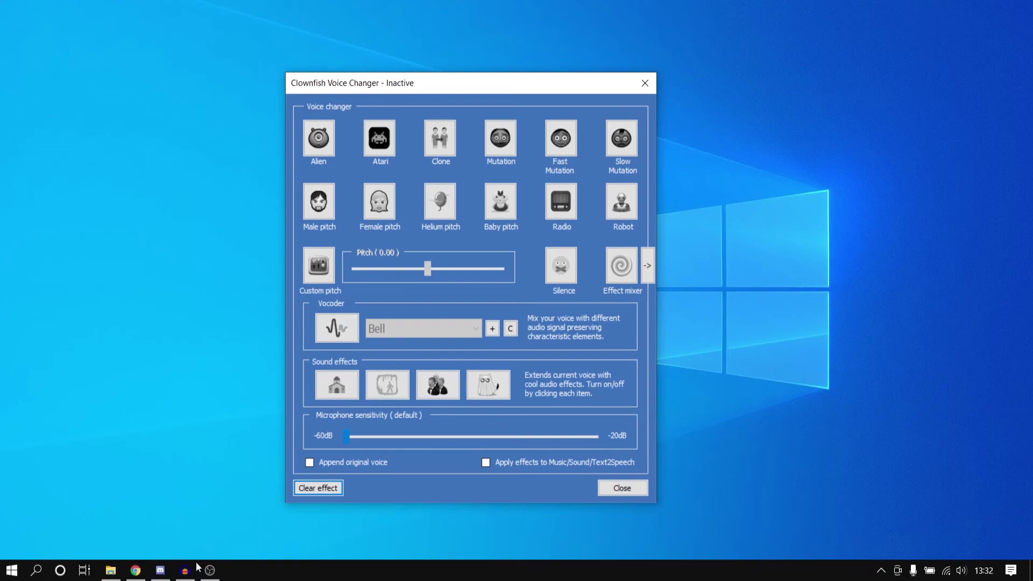
pyautogui.click(168, 560)
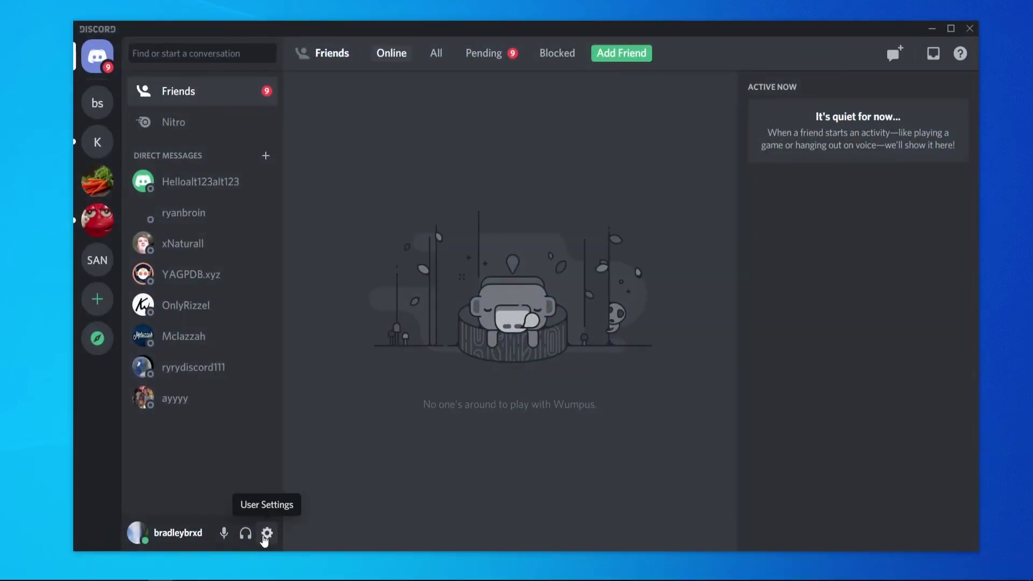
pyautogui.click(265, 537)
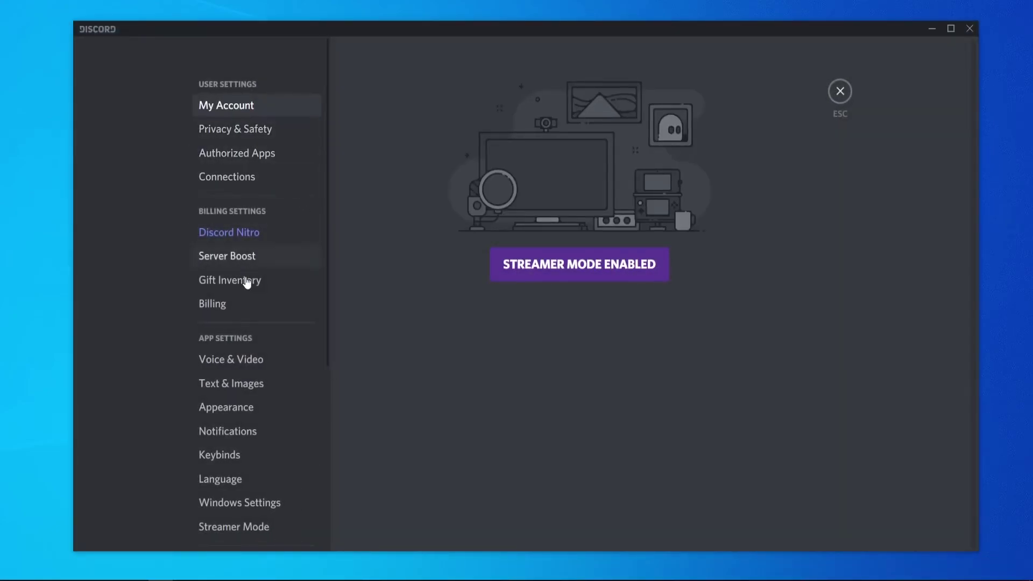
pyautogui.click(231, 358)
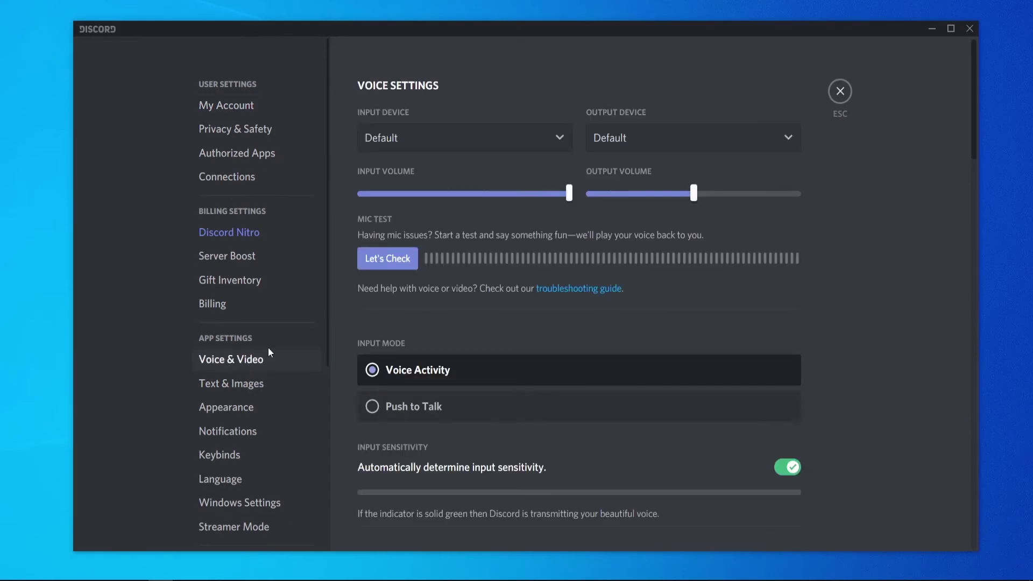
# Set Discord's Input Device to Default
pyautogui.click(428, 141)
pyautogui.click(384, 137)
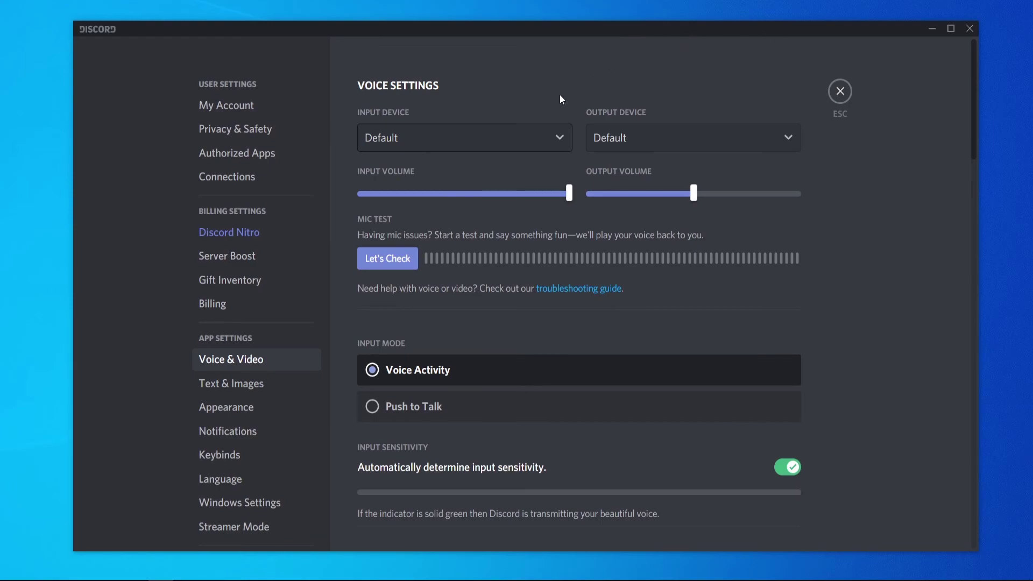
pyautogui.click(393, 146)
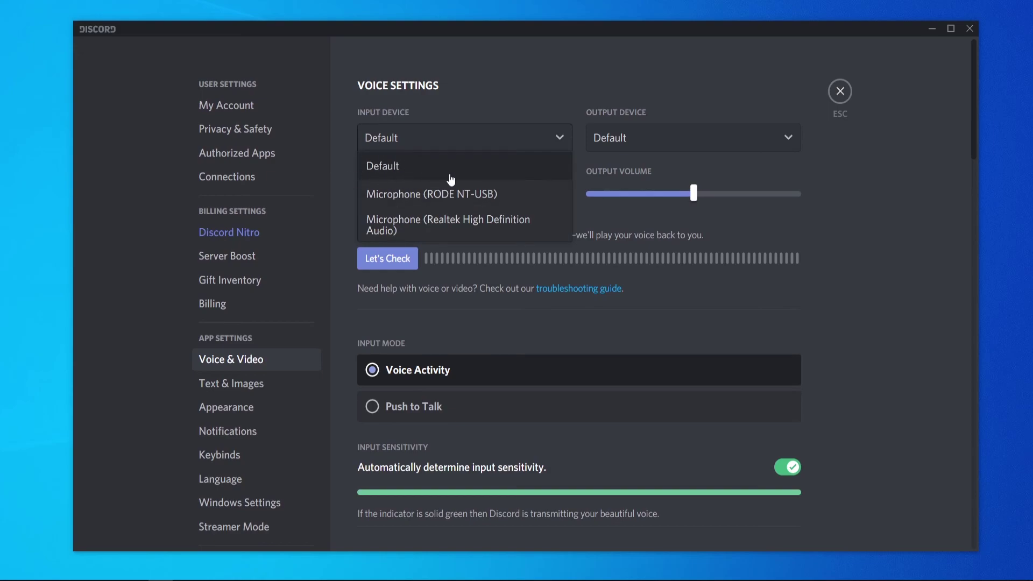
pyautogui.click(740, 54)
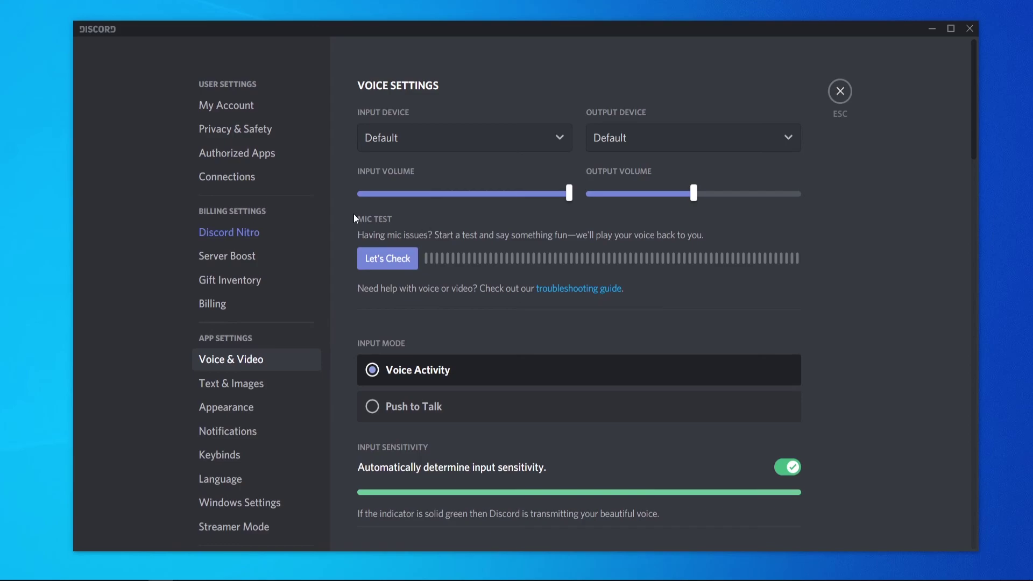
# Minimize Discord so the inactive Clownfish effects window shows again
pyautogui.click(932, 30)
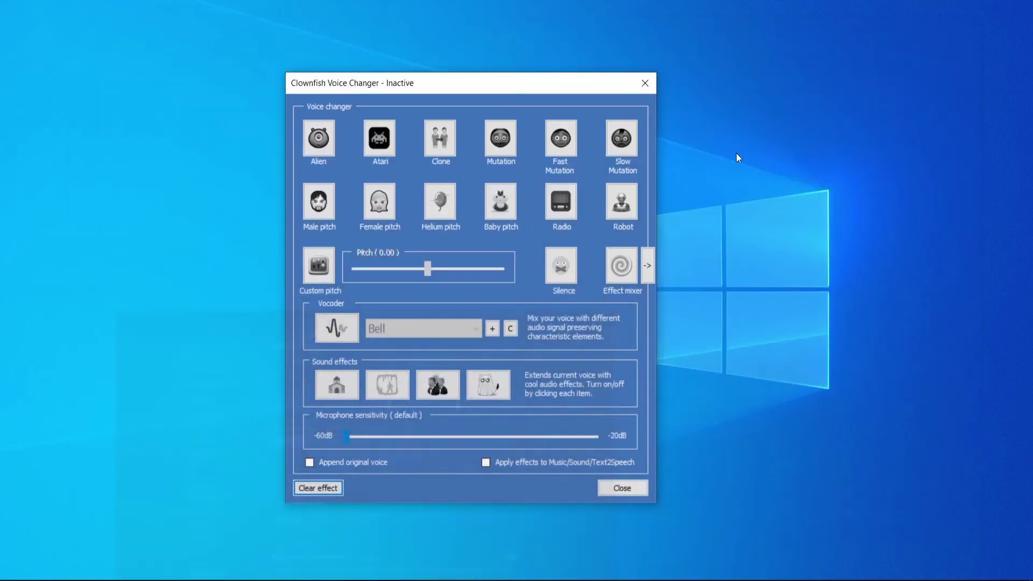